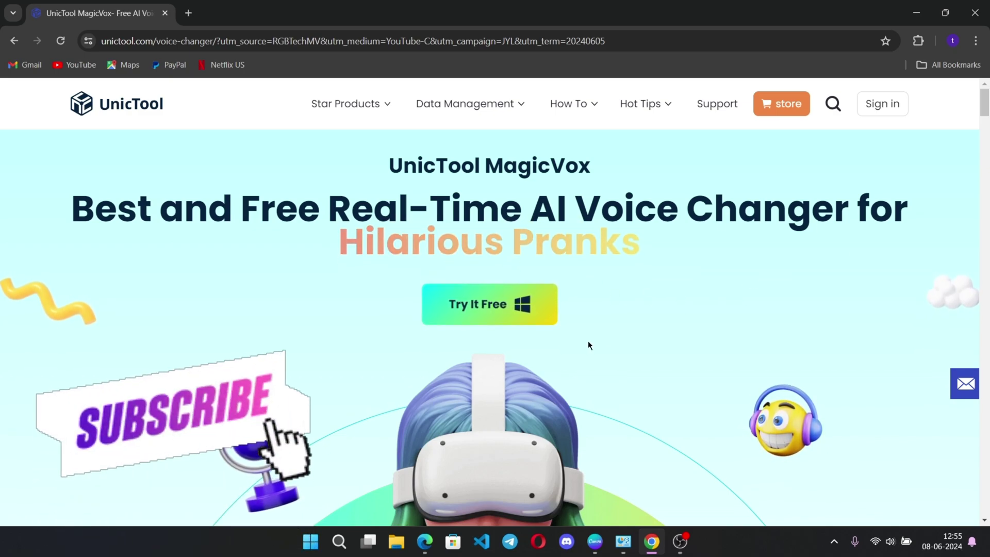
pyautogui.scroll(-4, 634, 341)
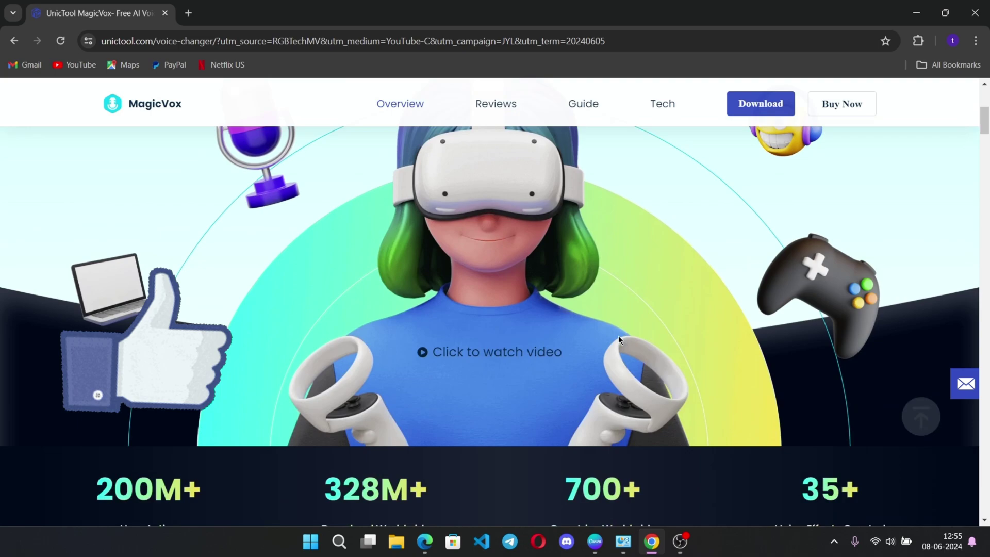
pyautogui.scroll(-5, 618, 335)
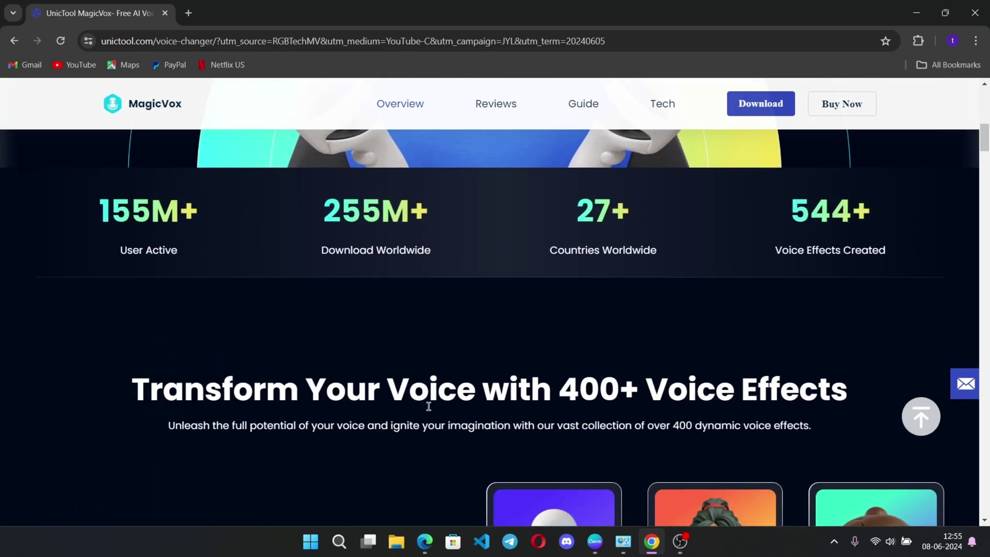
pyautogui.scroll(-1, 464, 386)
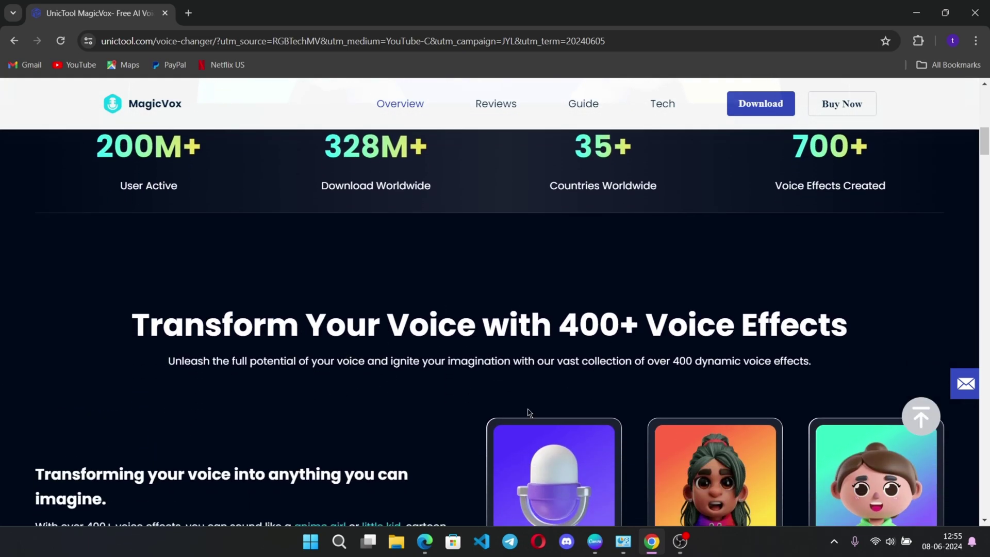
pyautogui.scroll(-2, 566, 394)
pyautogui.scroll(-1, 463, 310)
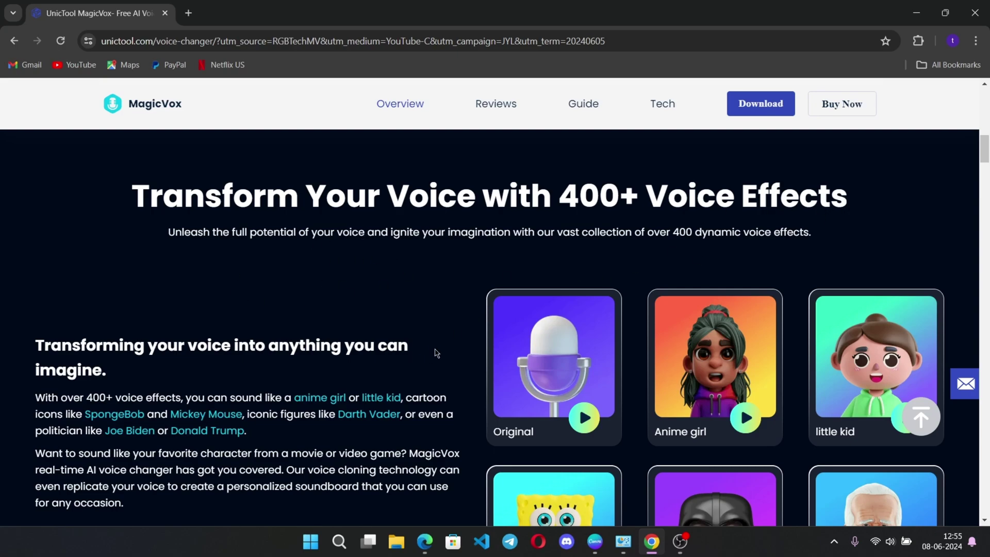
pyautogui.scroll(-2, 379, 389)
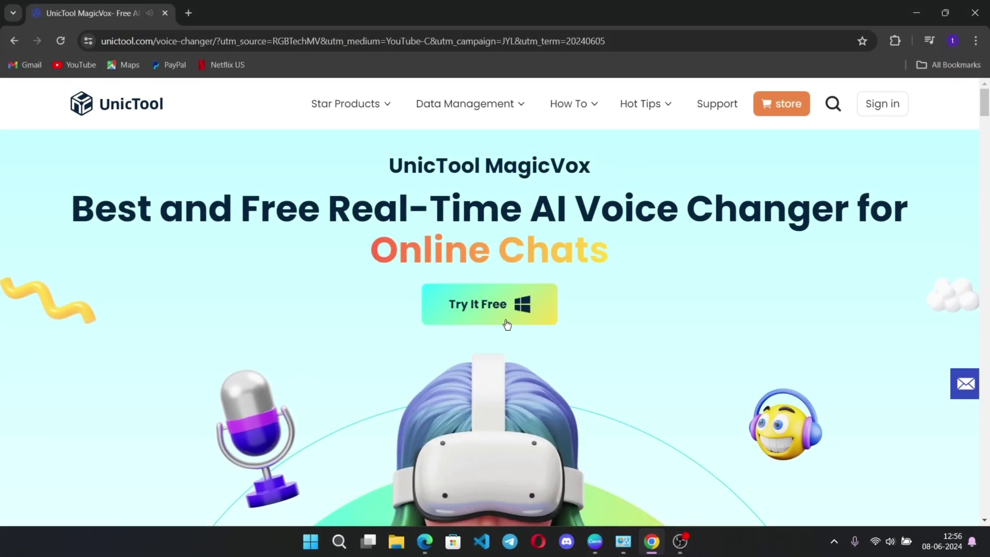
# Step: Download the free MagicVox trial, then browse its Soundboard and VoiceStudio pages
pyautogui.click(506, 313)
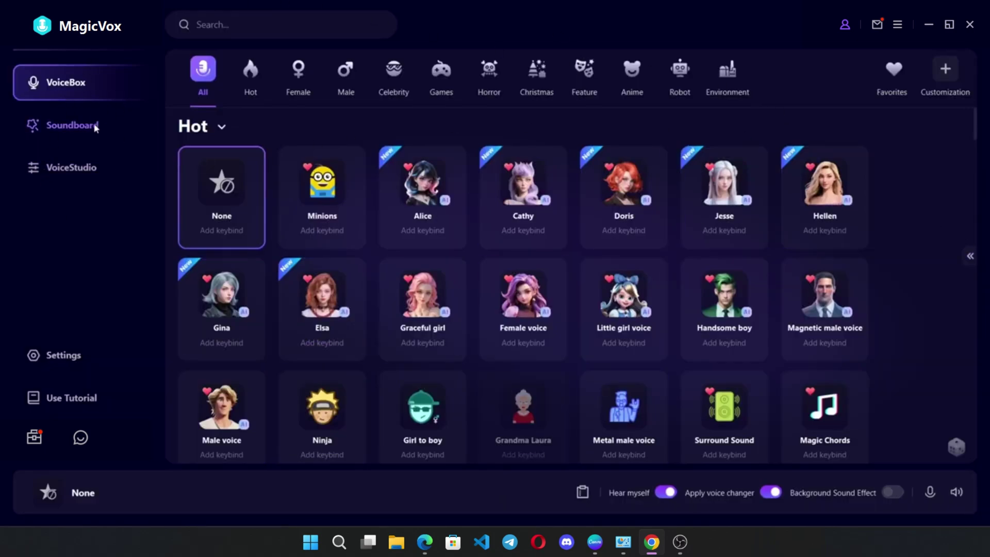
pyautogui.click(81, 131)
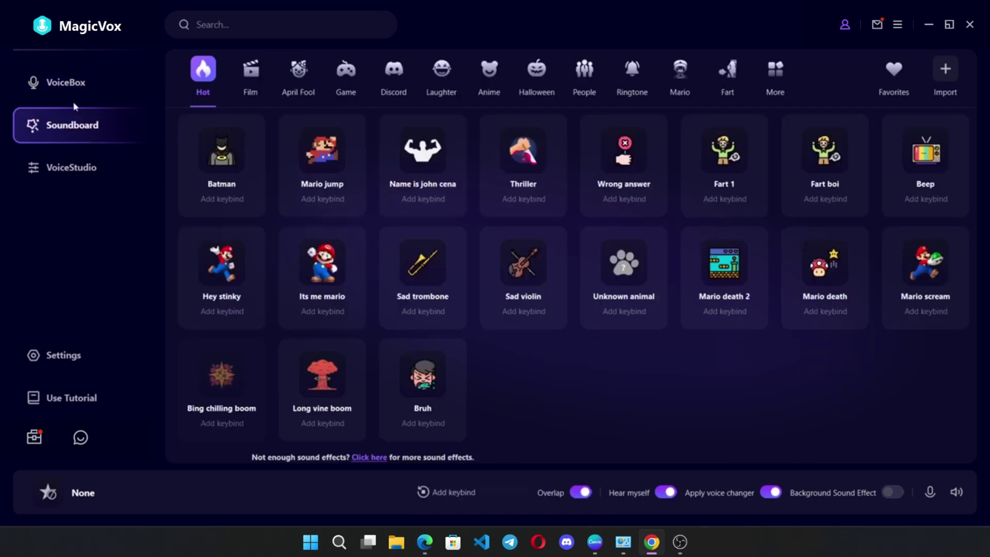
pyautogui.click(71, 167)
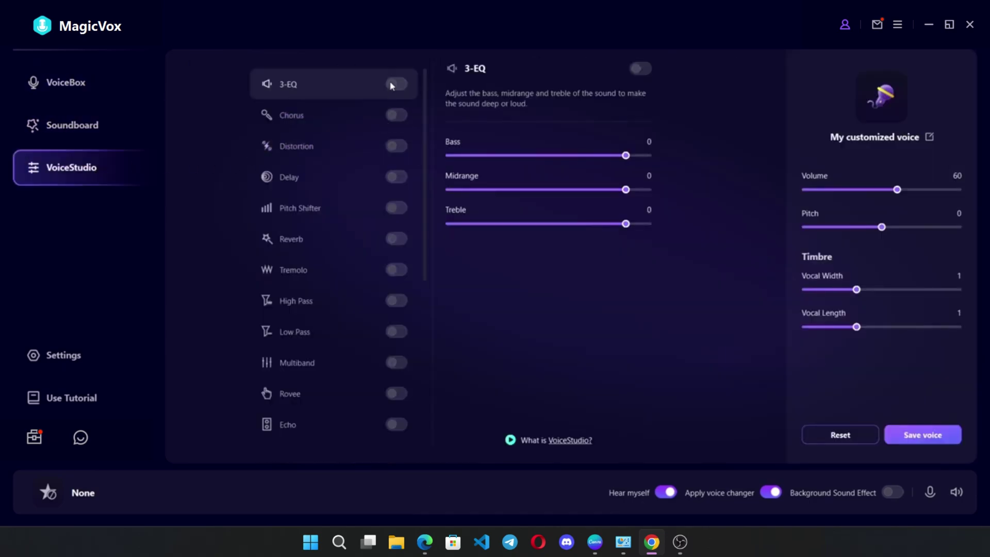
pyautogui.scroll(-3, 348, 201)
pyautogui.scroll(3, 348, 201)
# Step: Use External Microphone and Headphones, and enable noise reduction enhancement and background sound effect
pyautogui.click(64, 355)
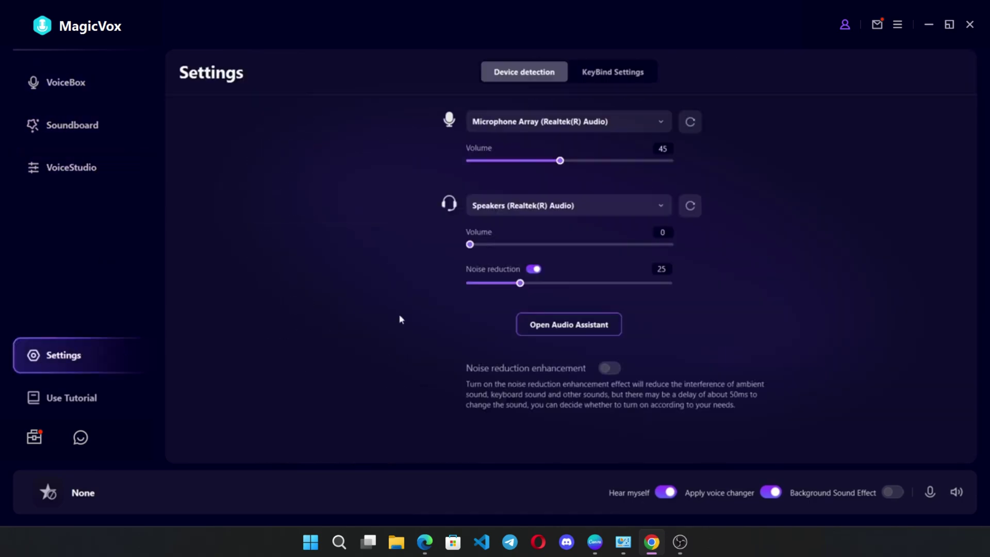
pyautogui.click(542, 122)
pyautogui.click(548, 176)
pyautogui.click(541, 205)
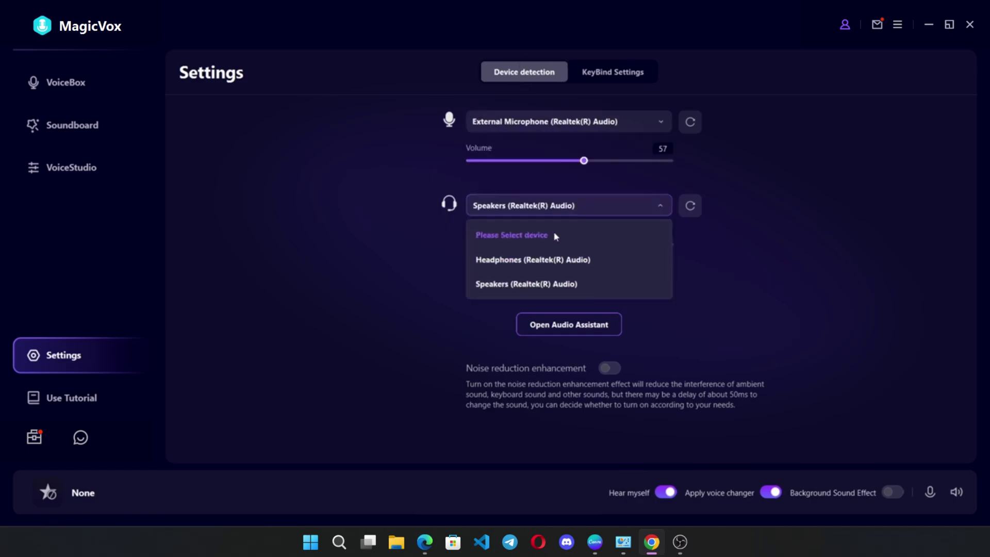
pyautogui.click(533, 261)
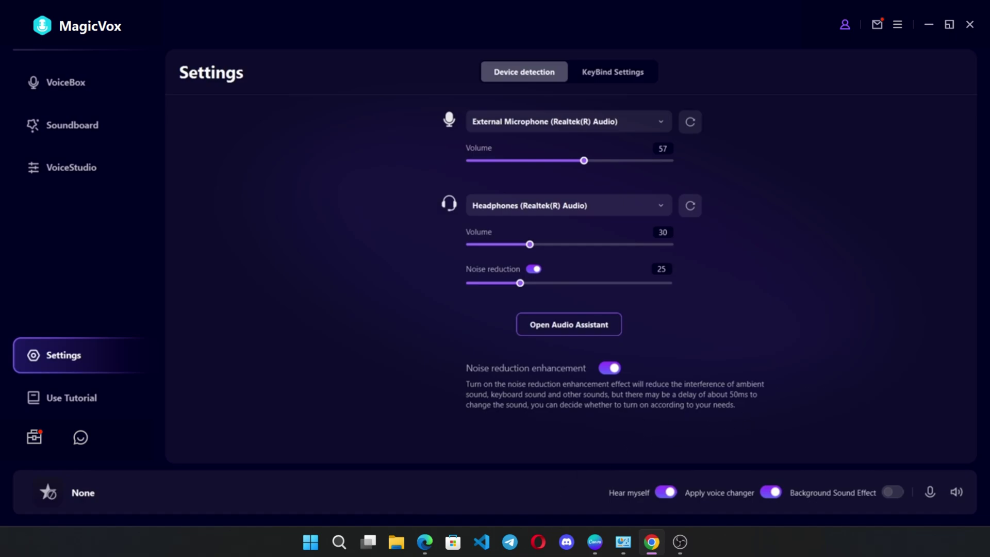
pyautogui.click(666, 493)
pyautogui.click(891, 493)
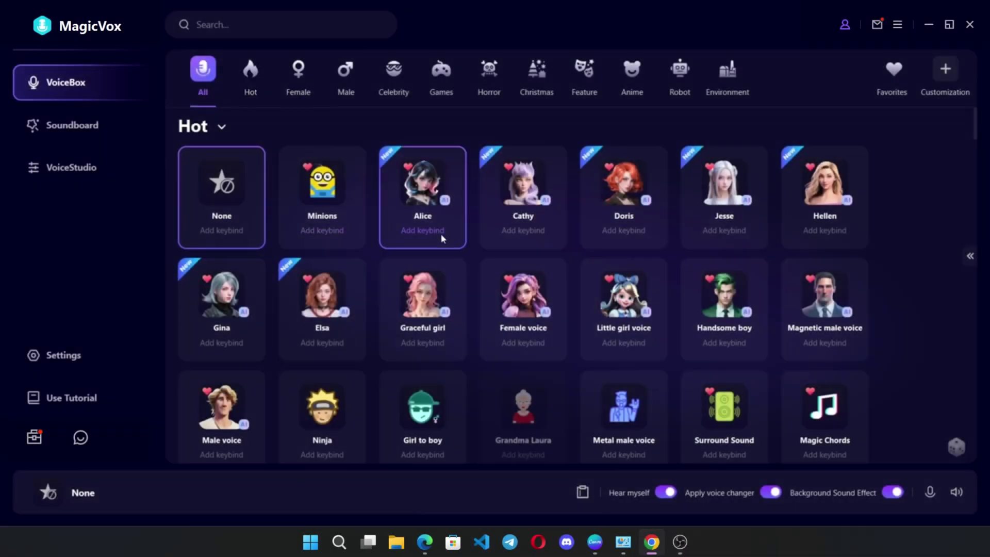
pyautogui.scroll(-5, 371, 294)
pyautogui.scroll(-4, 541, 309)
pyautogui.scroll(-5, 616, 320)
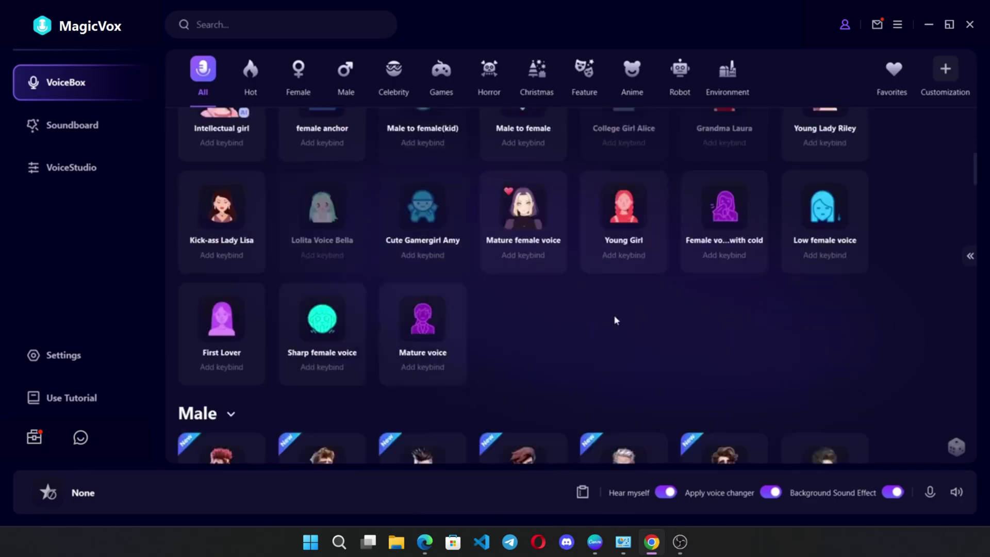
pyautogui.scroll(-4, 615, 319)
pyautogui.scroll(-2, 469, 322)
pyautogui.scroll(6, 470, 322)
pyautogui.scroll(6, 475, 320)
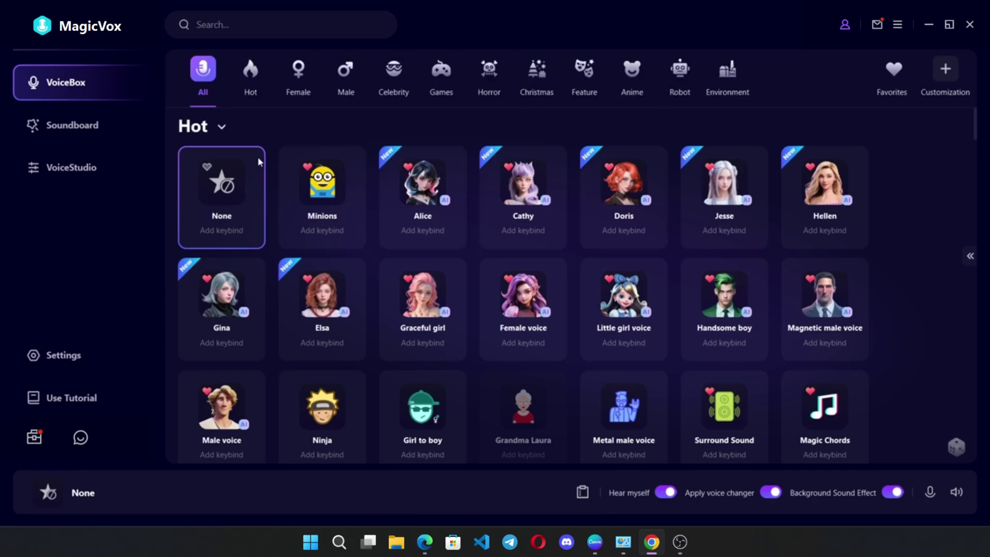
# Step: Try the Minions, Cathy, Gina, boy, male and girl voices, then apply Female voice
pyautogui.click(315, 200)
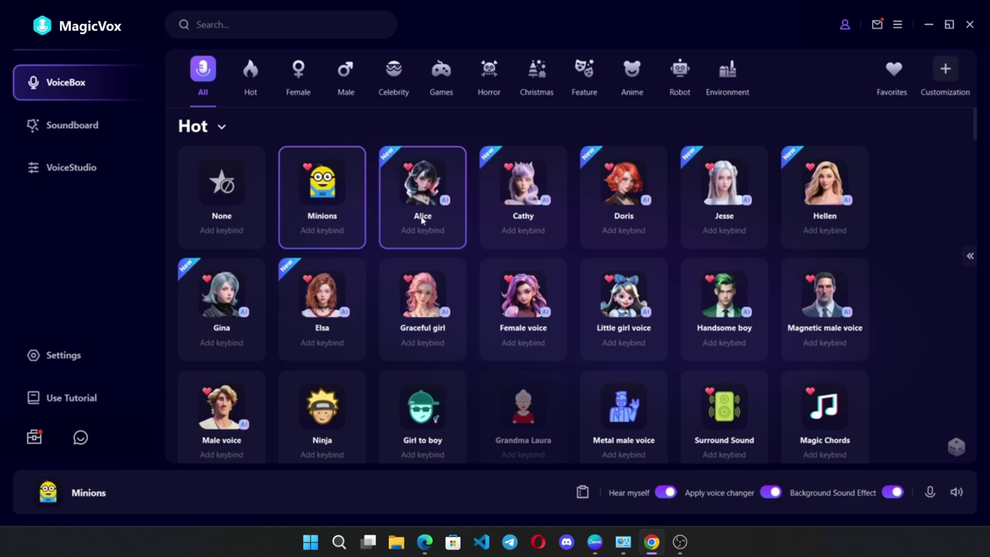
pyautogui.click(523, 185)
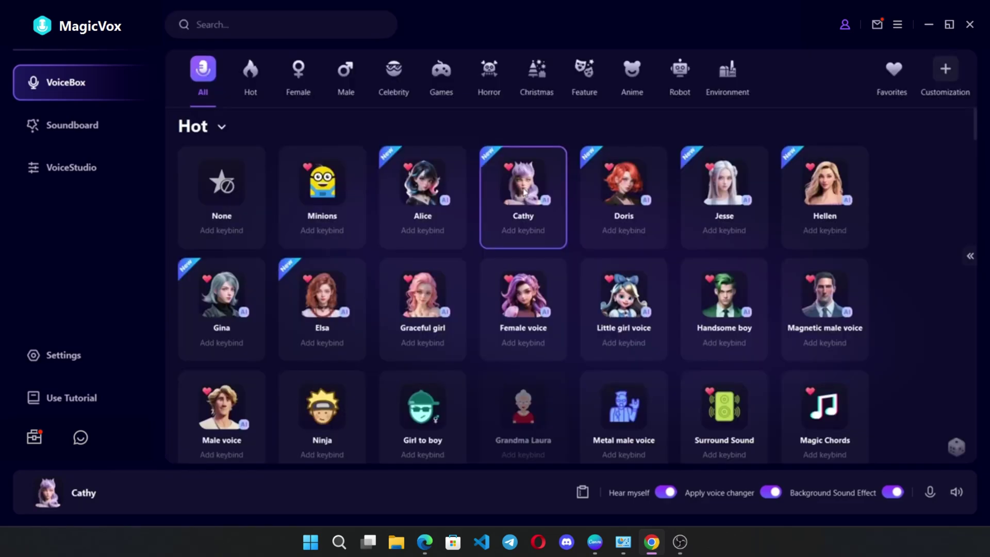
pyautogui.click(422, 301)
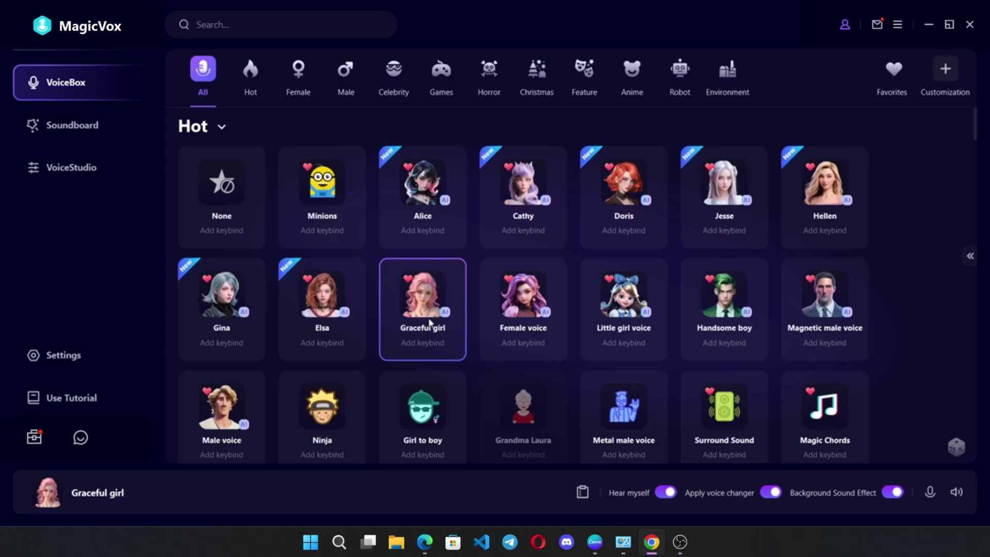
pyautogui.click(221, 305)
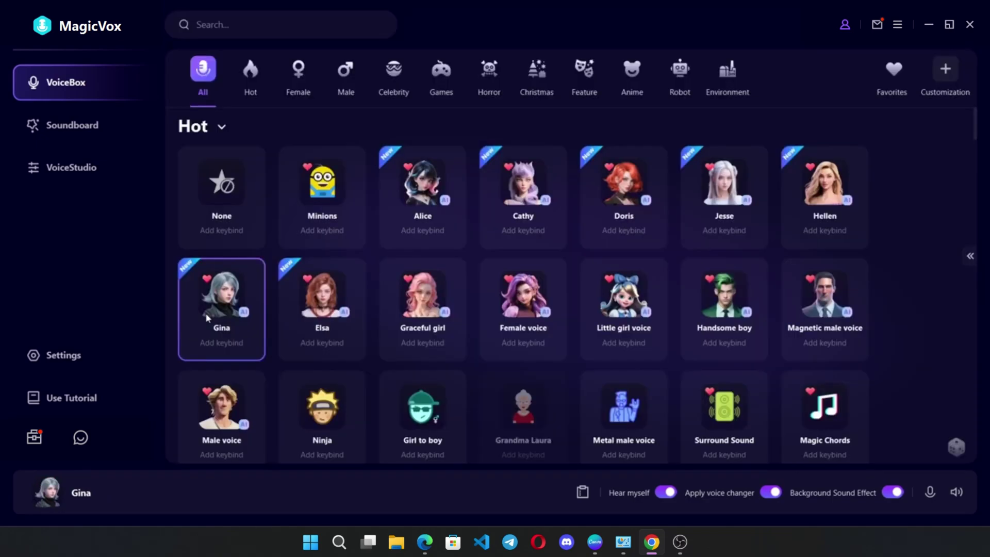
pyautogui.click(726, 309)
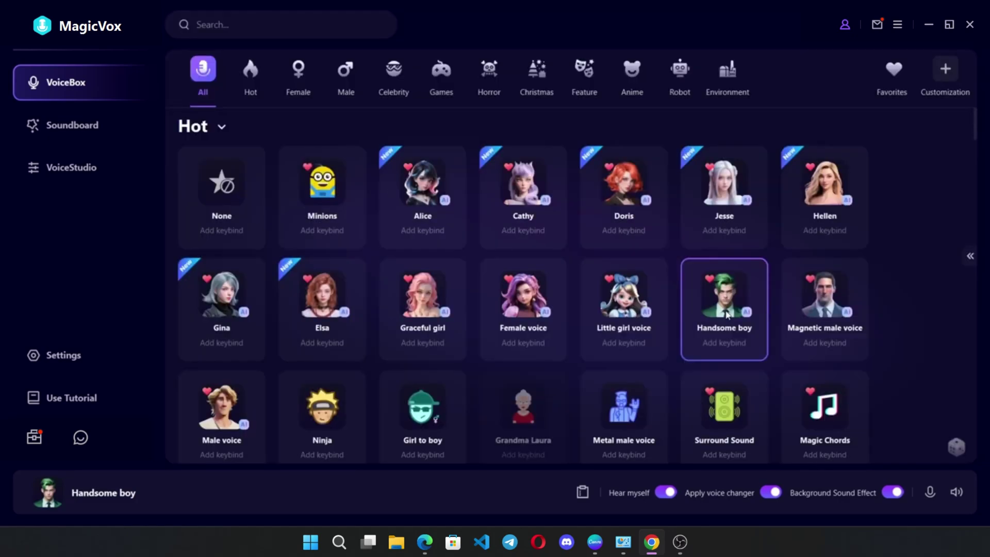
pyautogui.click(840, 304)
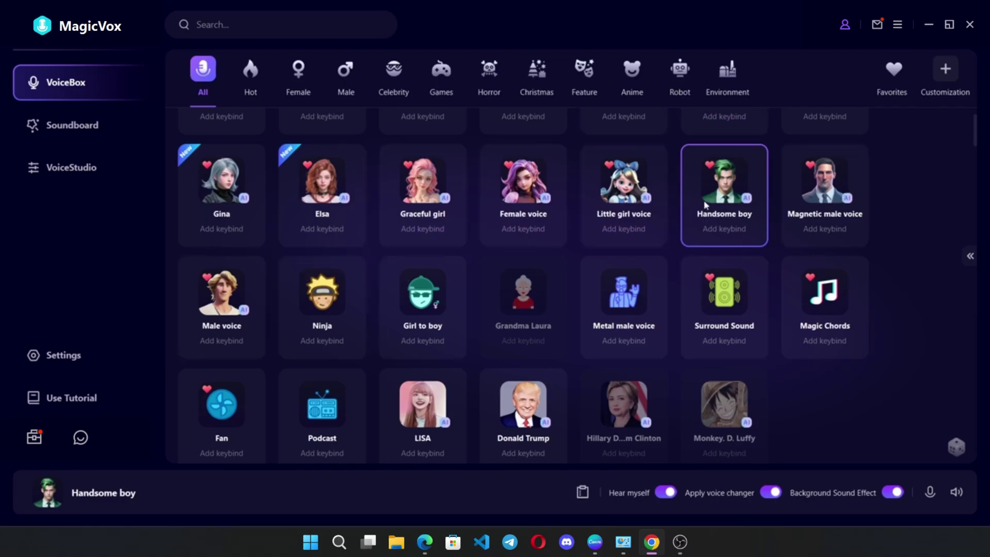
pyautogui.click(616, 179)
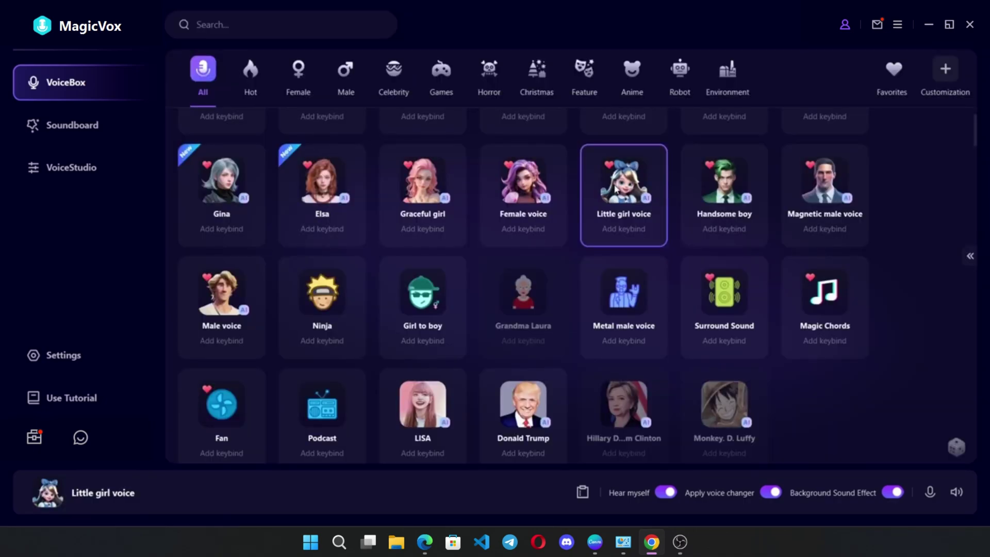
pyautogui.click(522, 188)
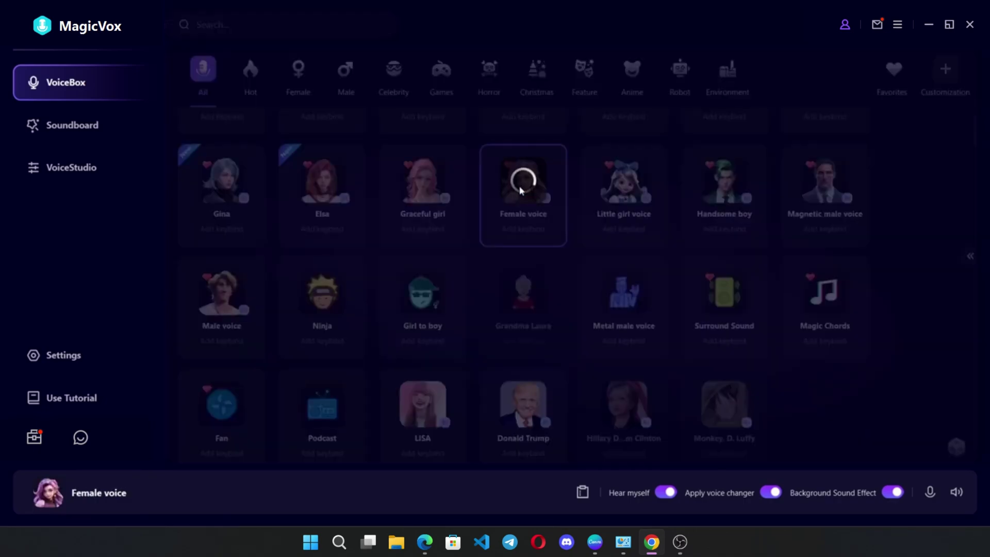
pyautogui.scroll(-3, 521, 188)
pyautogui.scroll(5, 485, 289)
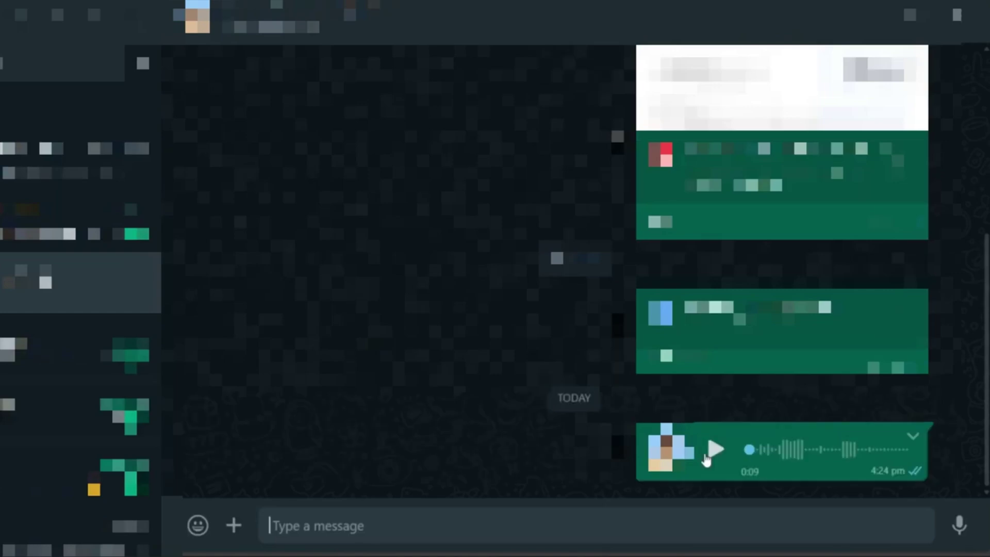
# Step: Play the earlier voice note, toggle the voice changer with Ctrl+M, and play the new message
pyautogui.click(715, 451)
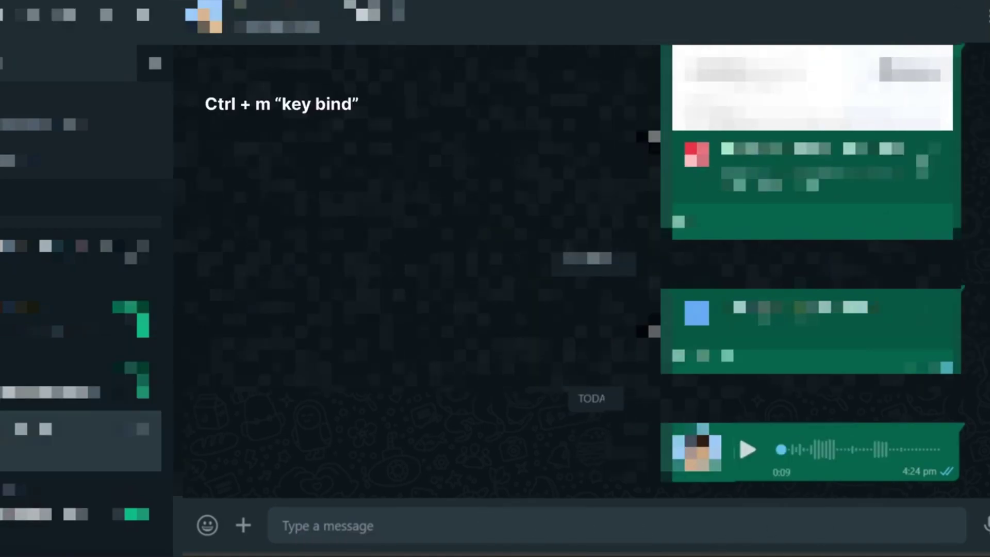
pyautogui.hotkey('ctrl', 'm')
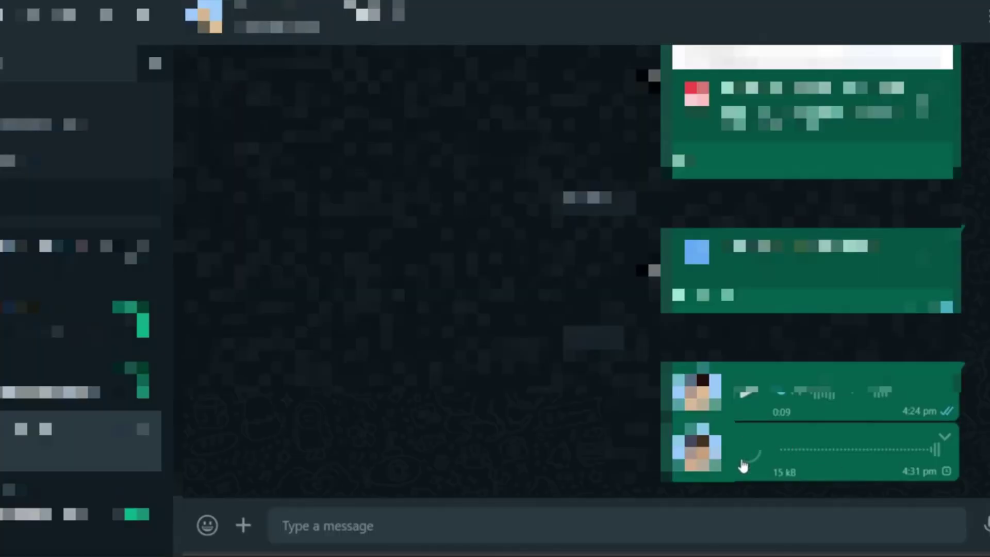
pyautogui.click(747, 452)
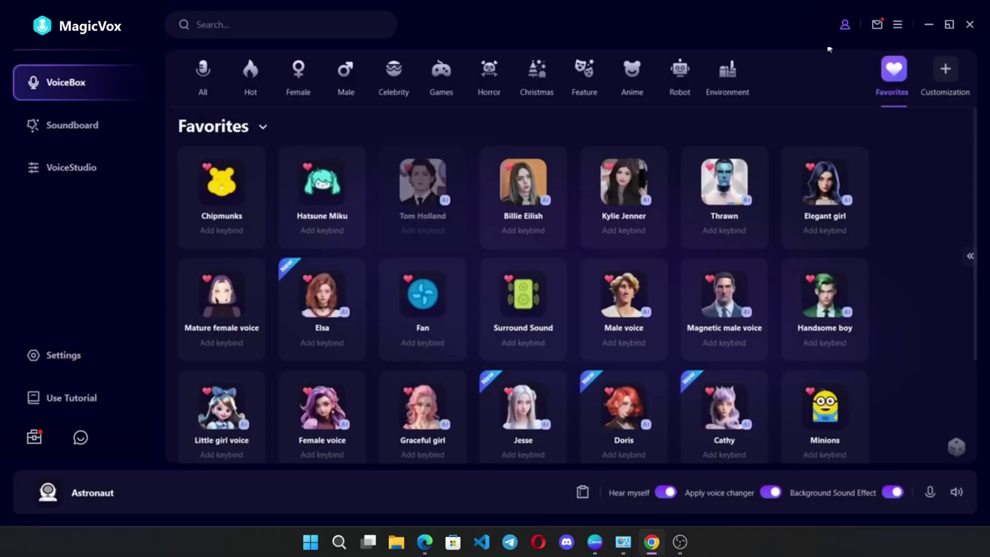
# Step: View the VoiceBox Customization options, then show the Soundboard sound effects
pyautogui.click(945, 74)
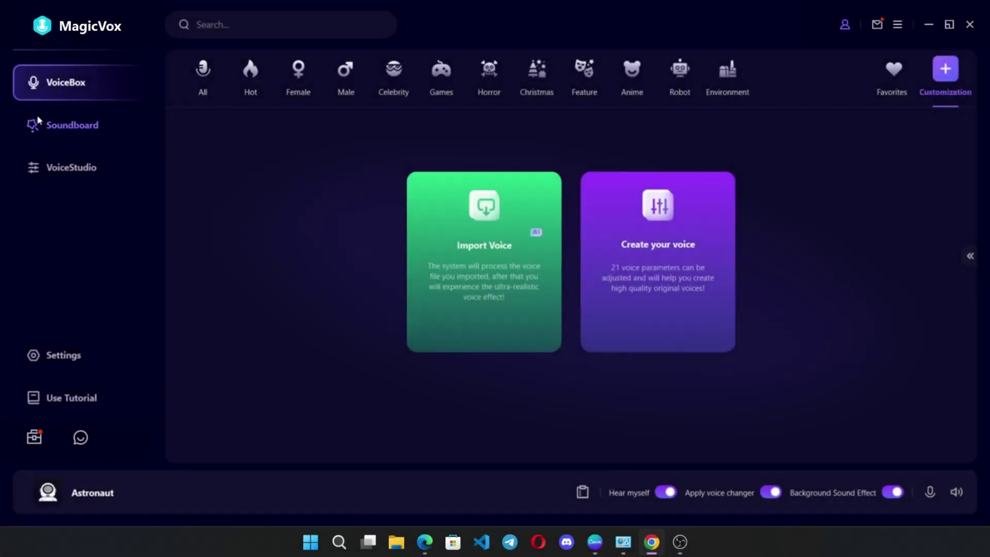
pyautogui.click(39, 123)
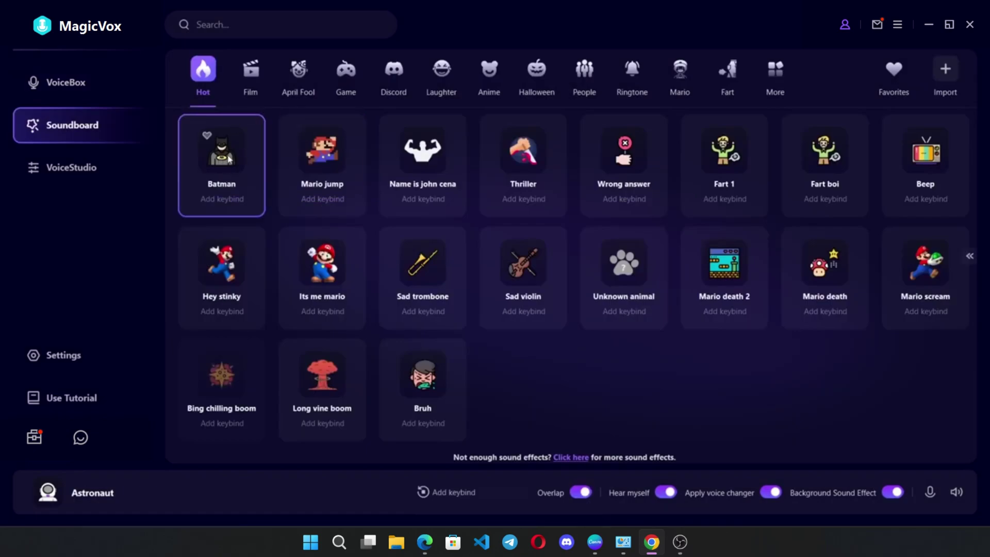
# Step: Play the Hot effects Batman, Mario jump, Mario death 2 and Mario death
pyautogui.click(221, 155)
pyautogui.click(306, 208)
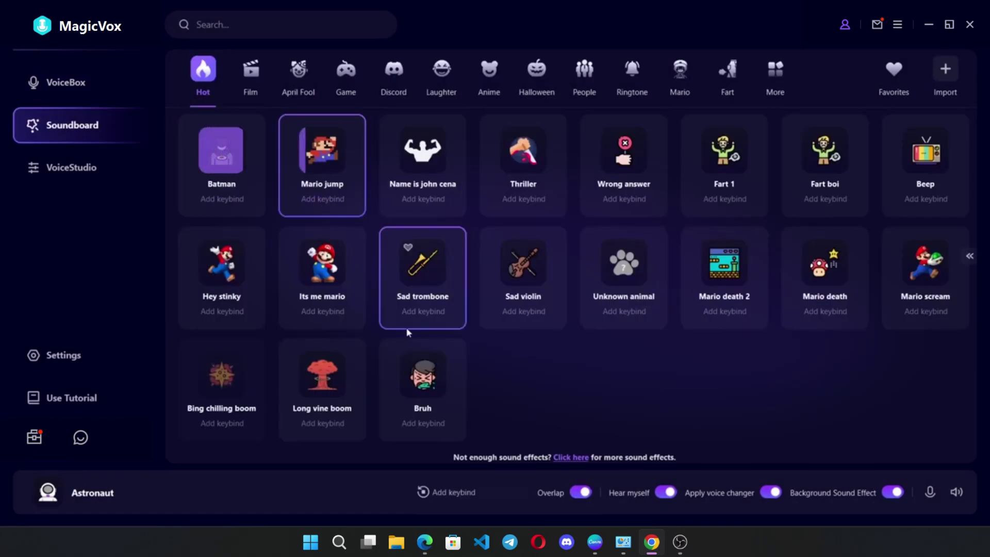
pyautogui.click(724, 278)
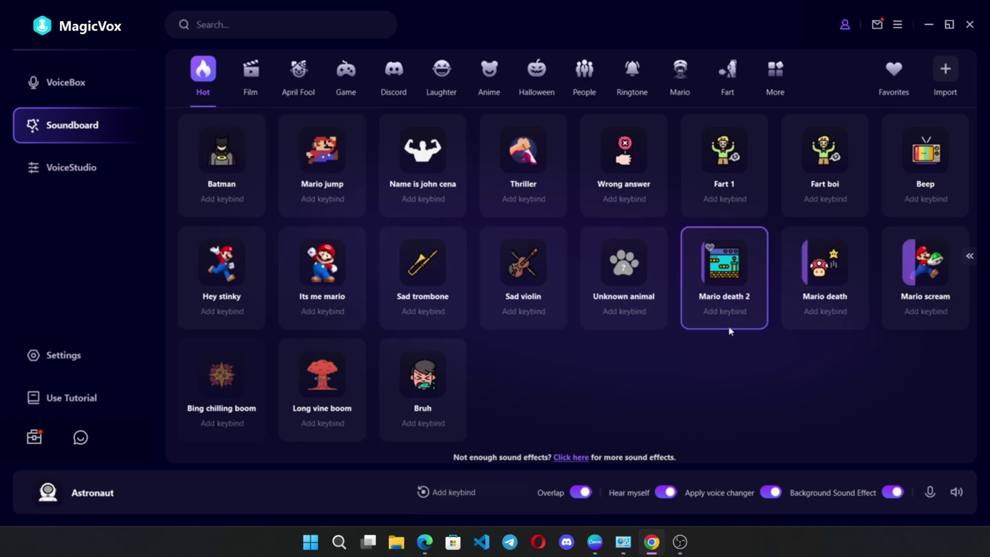
pyautogui.click(824, 279)
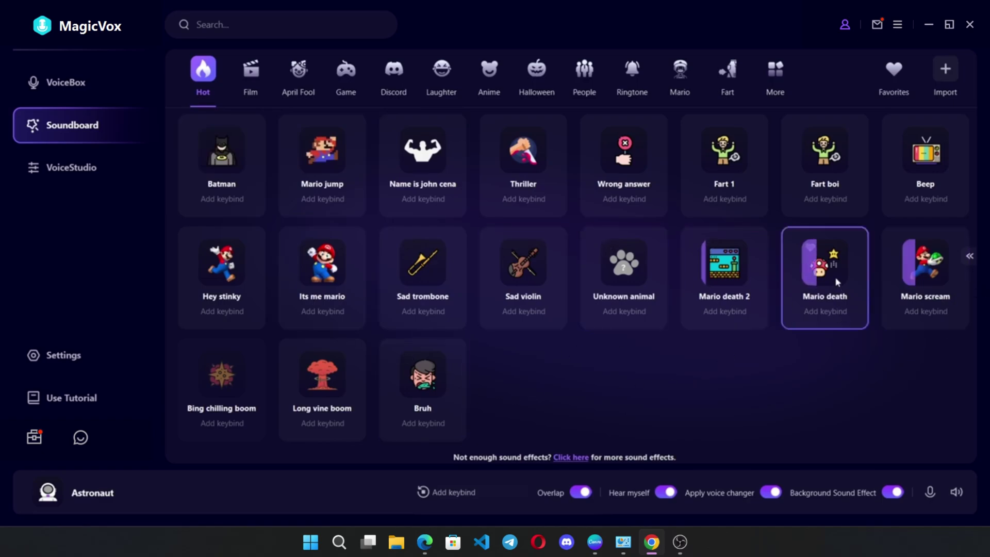
# Step: Play April Fool's Alien, Chaplin, Chew and Funny light melody, then Laughter's Baby laughter
pyautogui.click(250, 74)
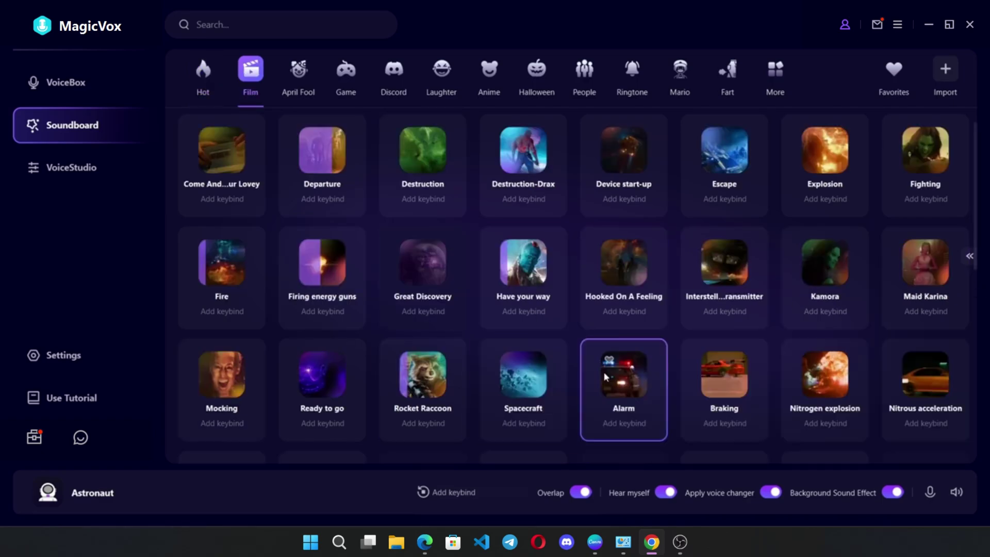
pyautogui.scroll(-1, 516, 360)
pyautogui.scroll(1, 433, 255)
pyautogui.click(300, 74)
pyautogui.moveTo(215, 153)
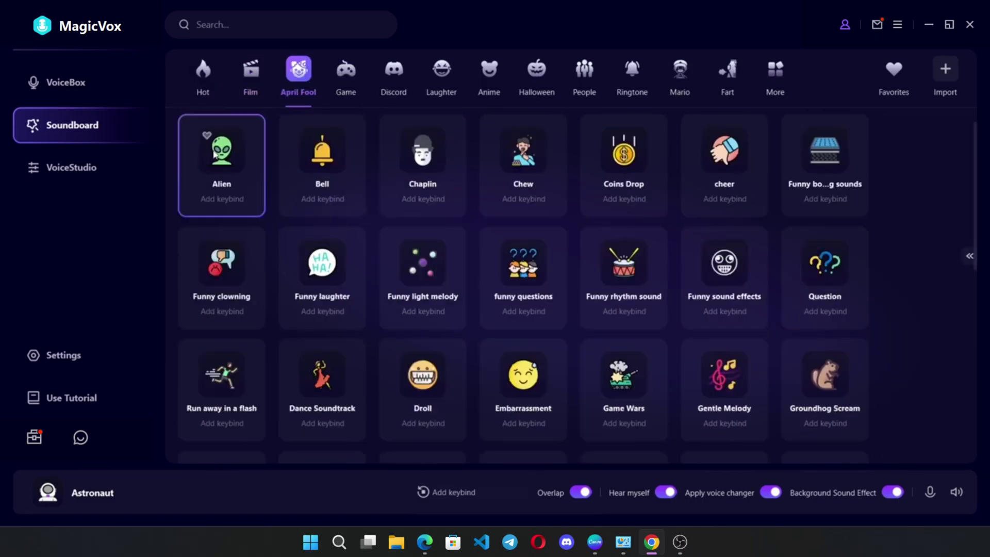
pyautogui.click(329, 159)
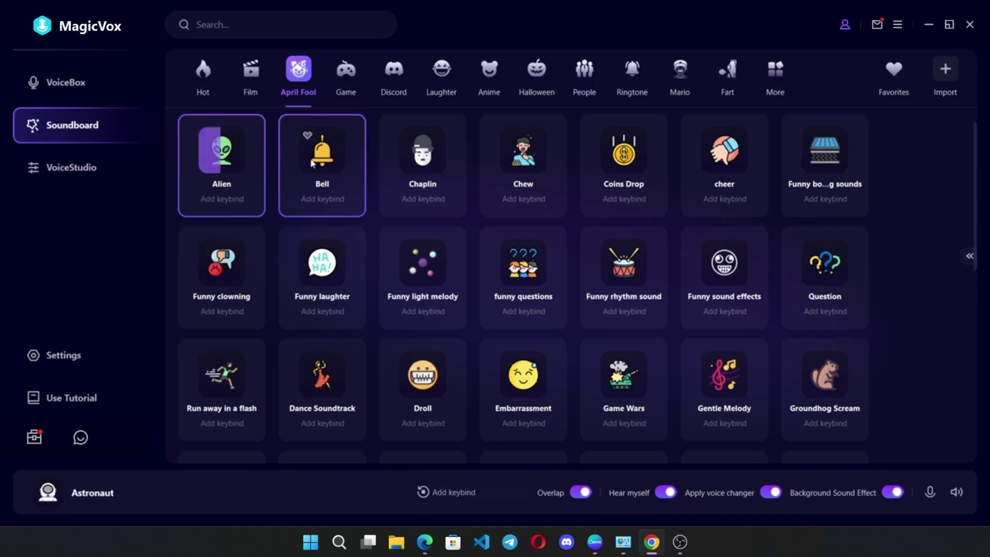
pyautogui.click(439, 158)
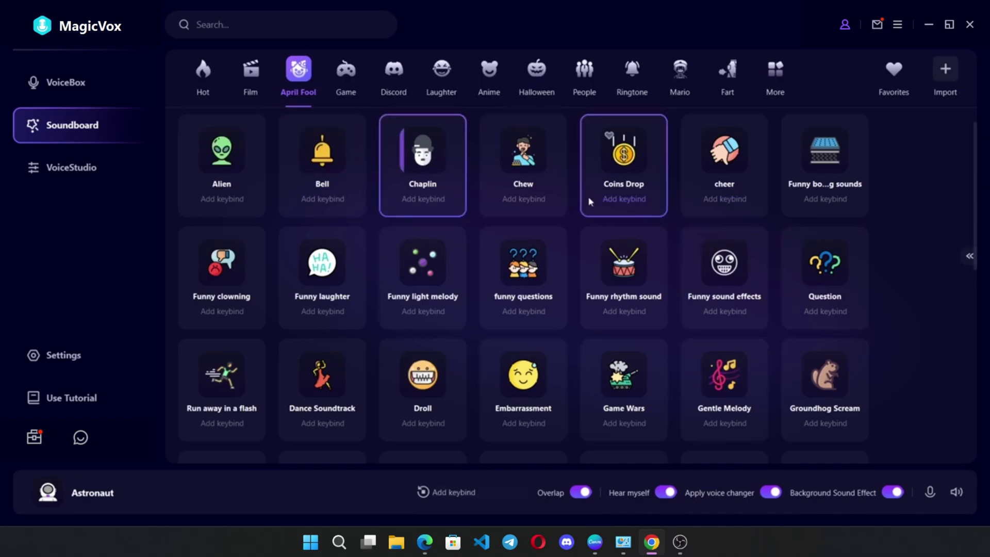
pyautogui.click(524, 158)
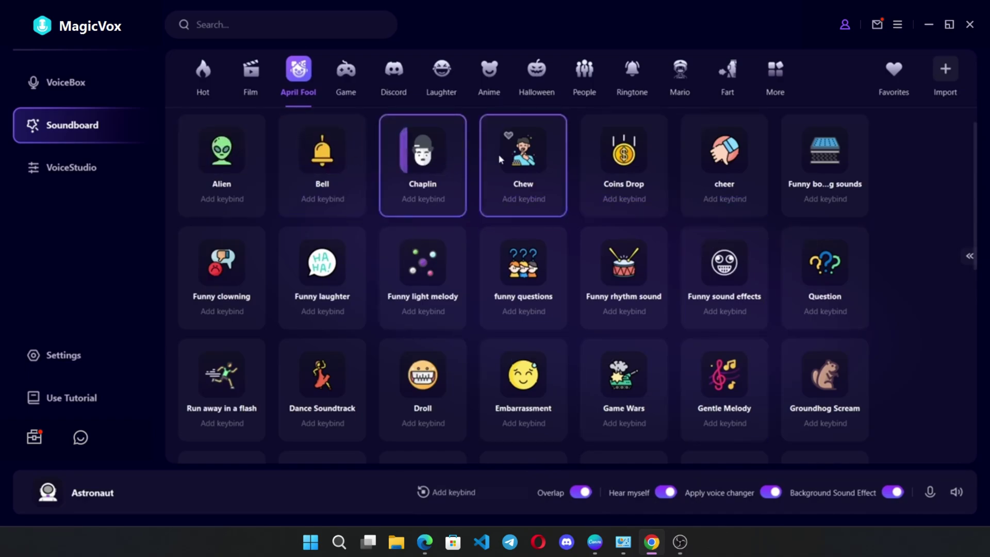
pyautogui.click(433, 270)
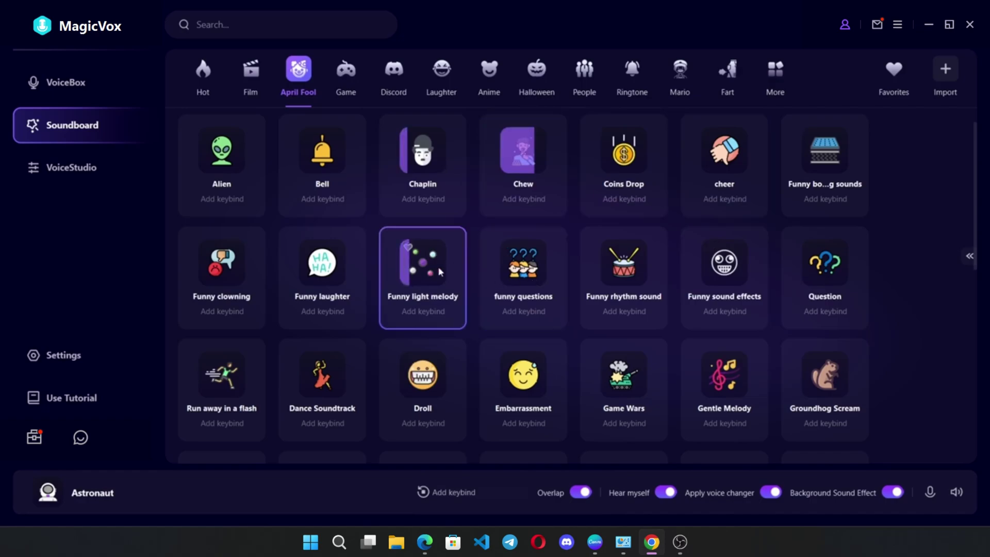
pyautogui.click(522, 271)
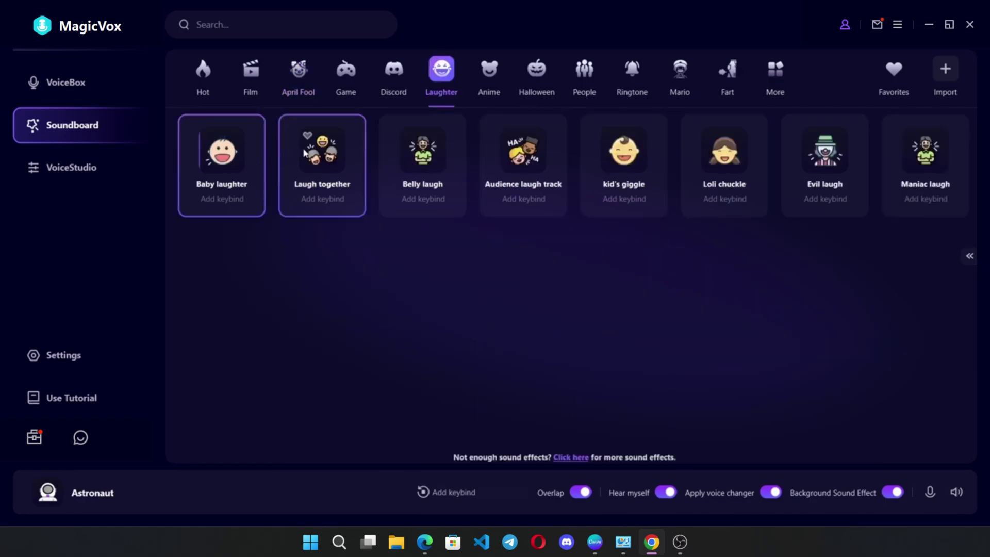
pyautogui.click(309, 154)
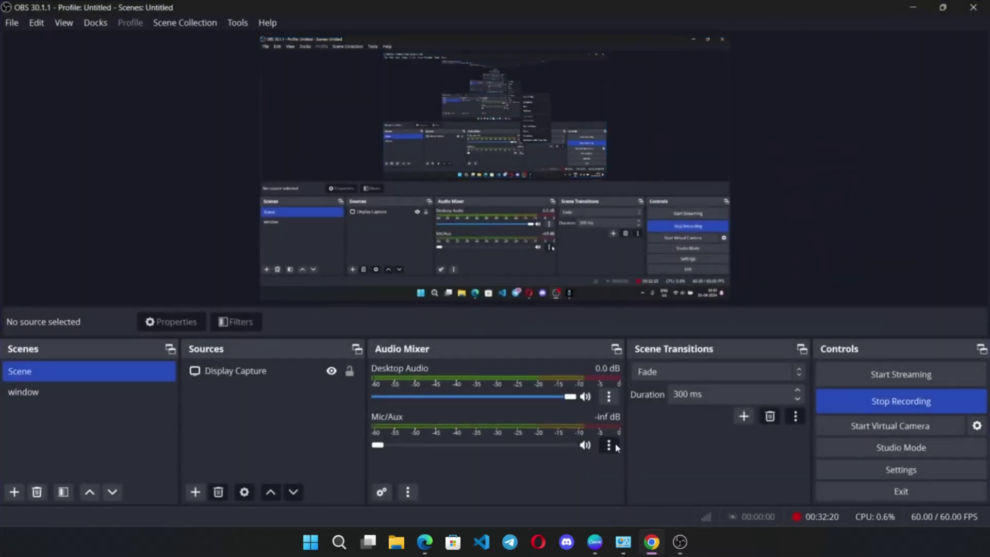
# Step: Show the options menu for the Mic/Aux channel in the OBS Audio Mixer
pyautogui.click(610, 445)
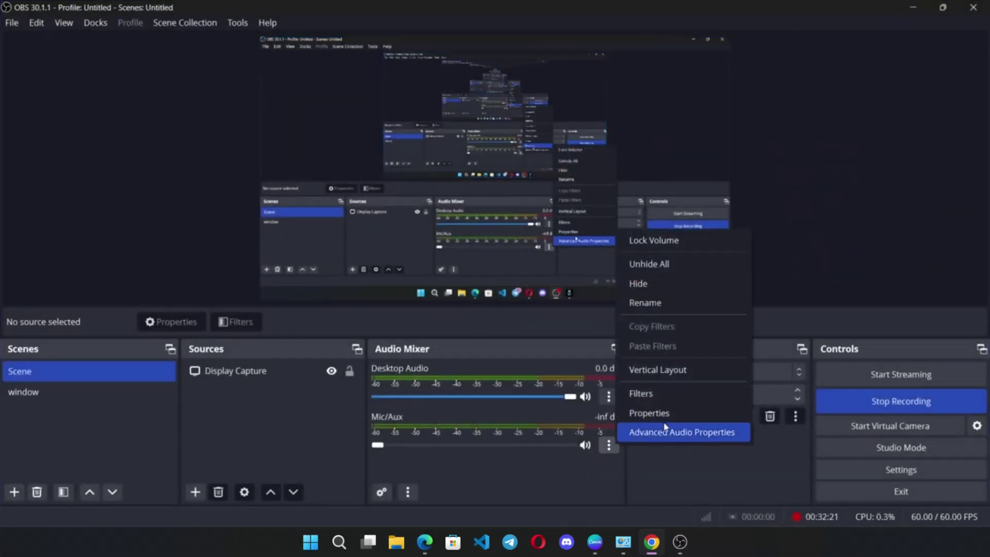